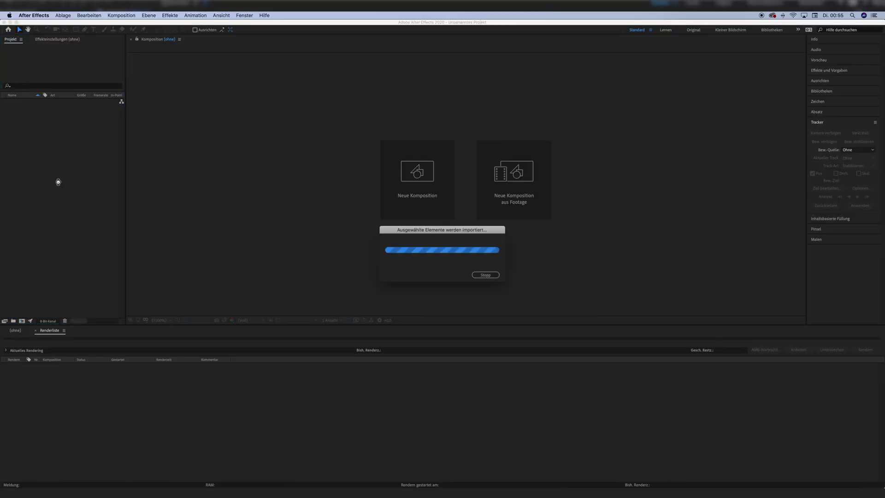
Step: Create a composition from C0006.MP4 and trim it to a shorter work area around the man's walk
left_click(24, 102)
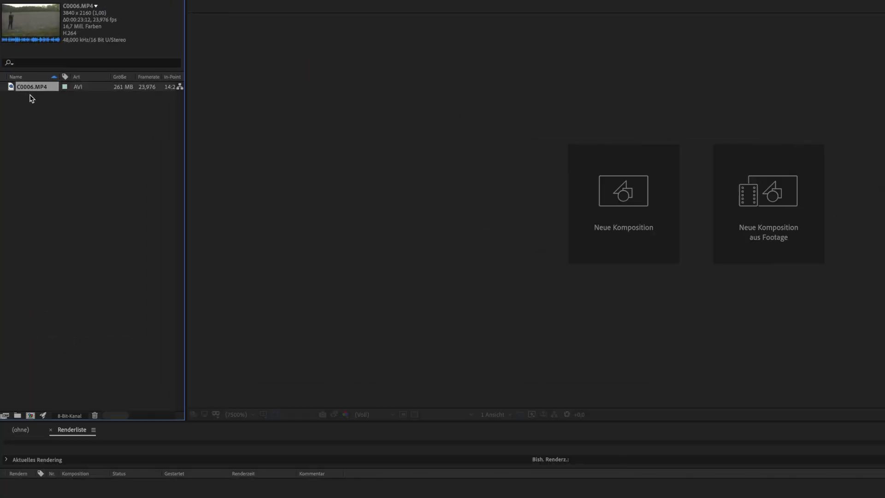
left_click_drag(30, 416, 31, 416)
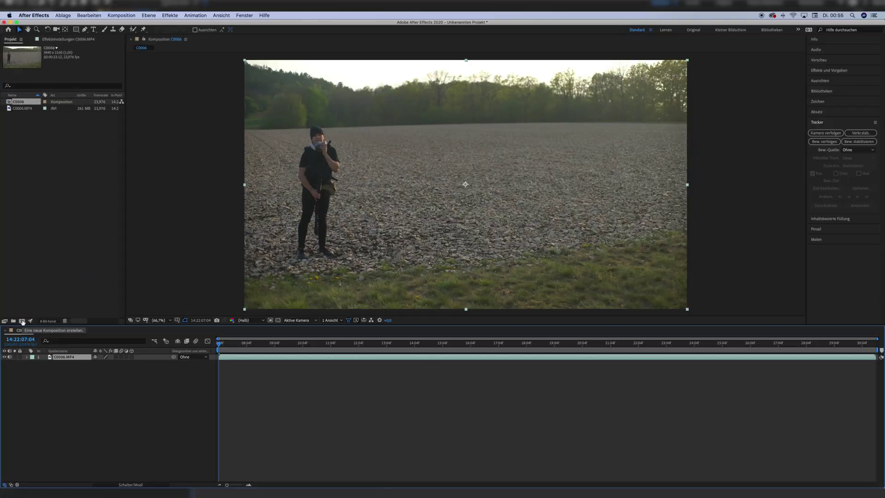
left_click_drag(236, 344, 380, 345)
left_click_drag(523, 361, 451, 360)
key("n")
right_click(420, 350)
left_click(454, 368)
Step: Draw a closed Pen mask on the C0006.MP4 layer around the sky, following the field's horizon and extending beyond the frame
left_click_drag(253, 345, 394, 345)
left_click(125, 29)
left_click(344, 179)
left_click_drag(705, 125, 727, 132)
left_click(726, 54)
left_click_drag(316, 66, 272, 243)
left_click(344, 179)
Step: Invert Maske 1 on the C0006.MP4 layer to cut out the sky, and check the mask across the walk
left_click(27, 357)
left_click(32, 362)
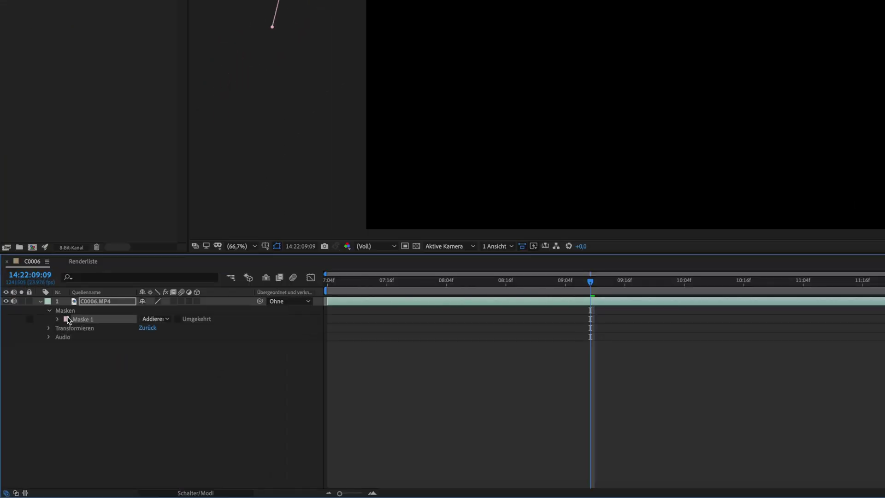
left_click(179, 319)
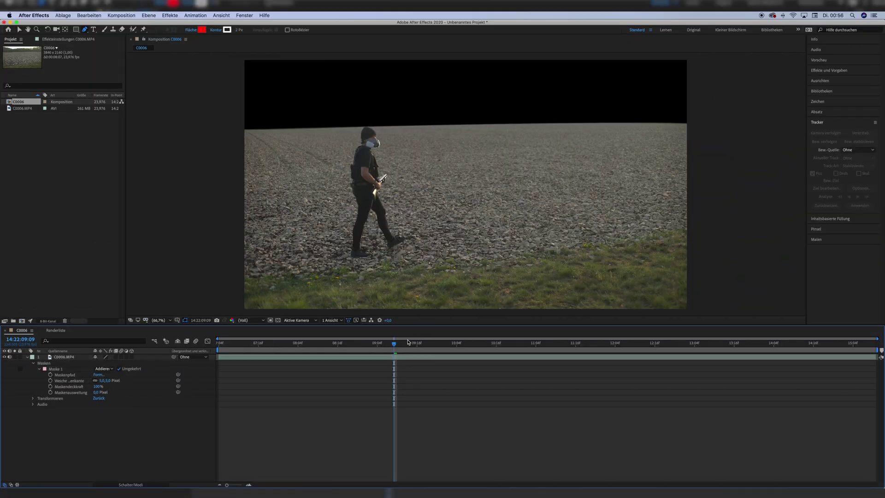
left_click_drag(389, 350, 308, 345)
left_click_drag(361, 344, 515, 352)
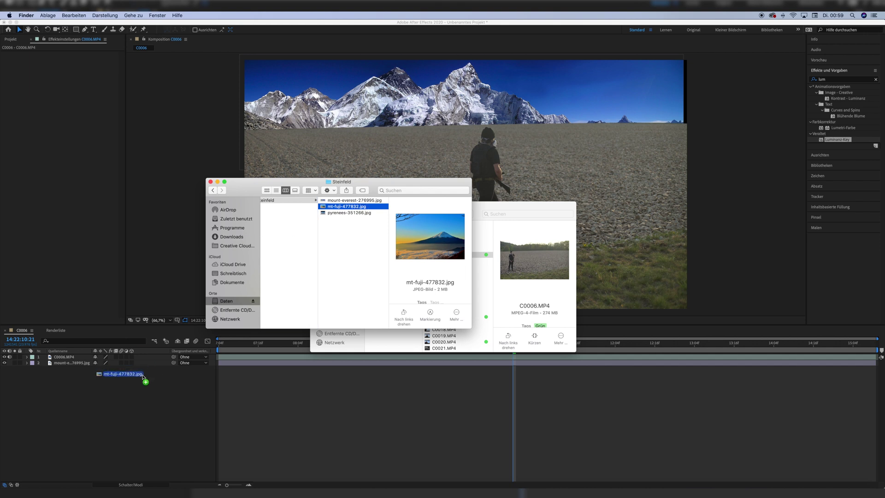
Step: Add mt-fuji-477832.jpg to the composition and place it directly beneath the C0006.MP4 layer
left_click_drag(142, 376, 141, 376)
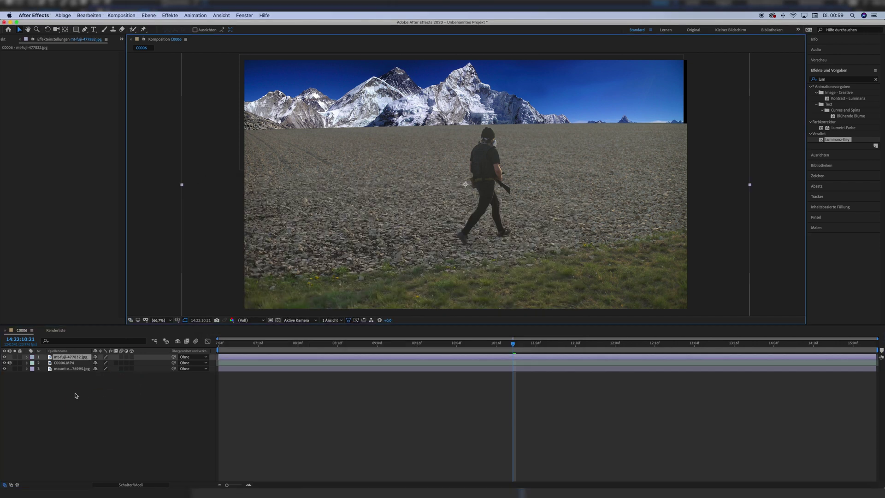
left_click_drag(72, 369, 71, 367)
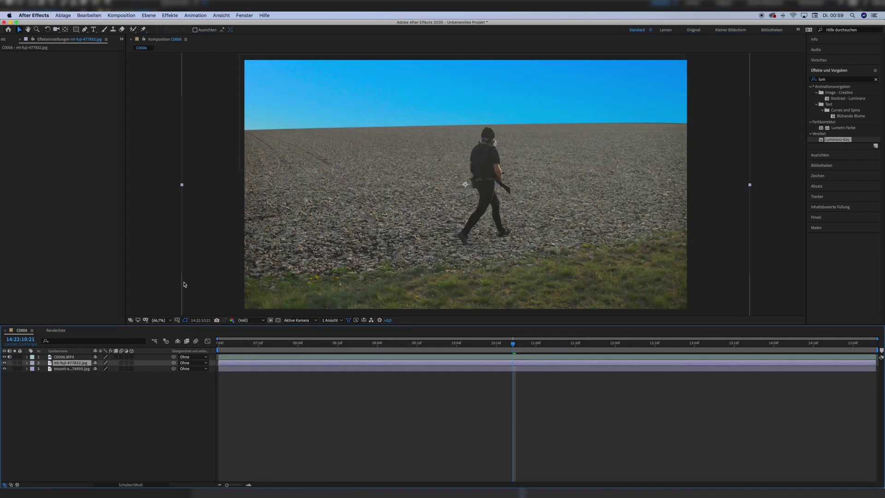
left_click_drag(183, 187, 246, 194)
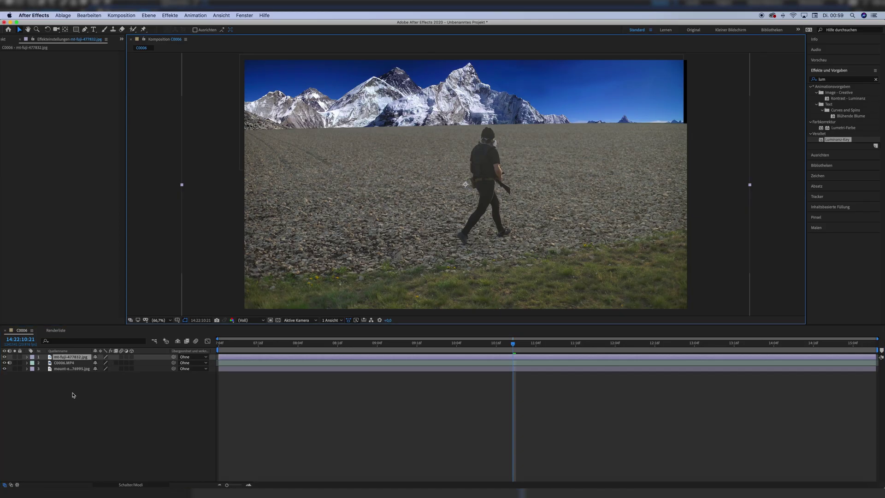
left_click_drag(71, 393, 71, 366)
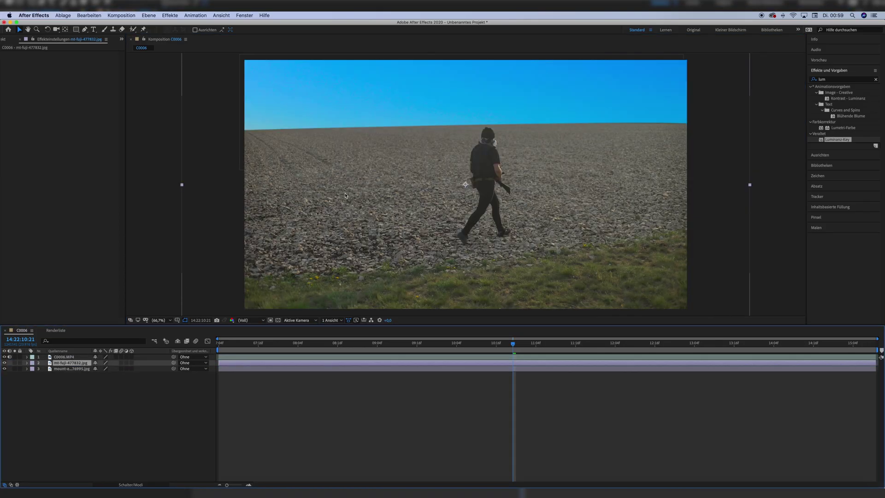
Step: Scale the mt-fuji-477832.jpg layer down to about the frame width and move it up so the mountain rises above the horizon
left_click_drag(183, 187, 214, 193)
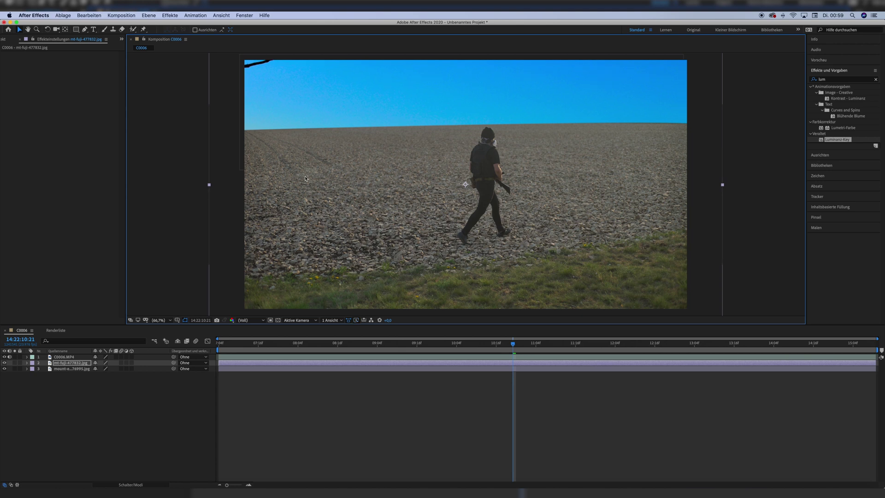
left_click_drag(306, 163, 290, 96)
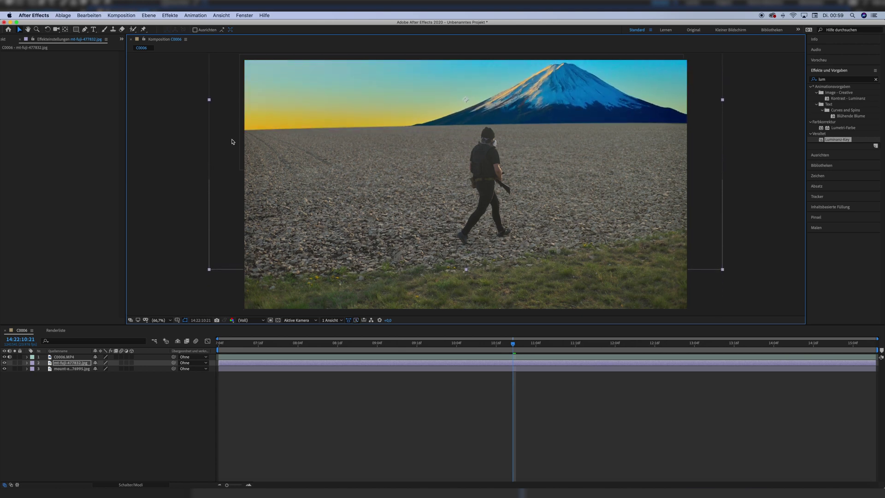
left_click_drag(222, 101, 237, 102)
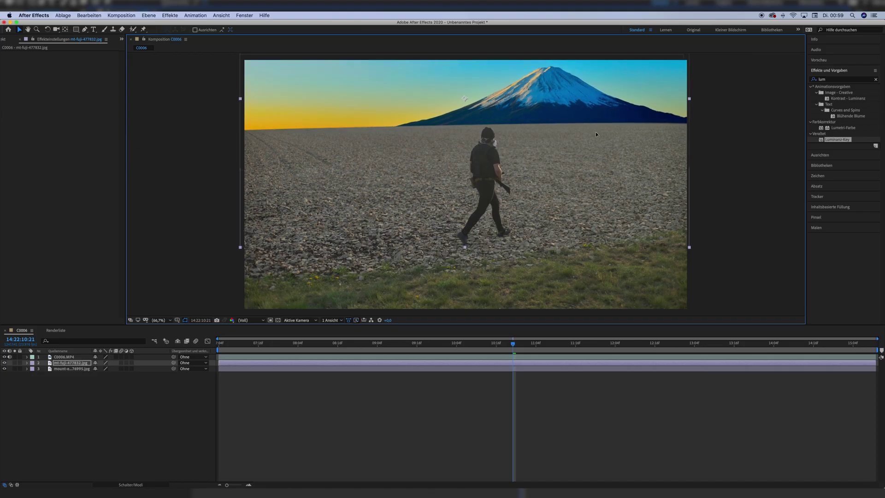
left_click_drag(595, 130, 598, 130)
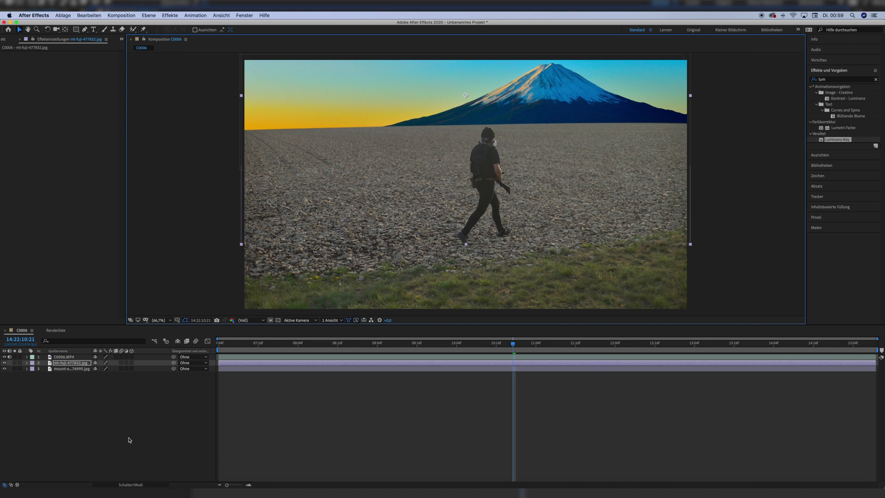
left_click(192, 393)
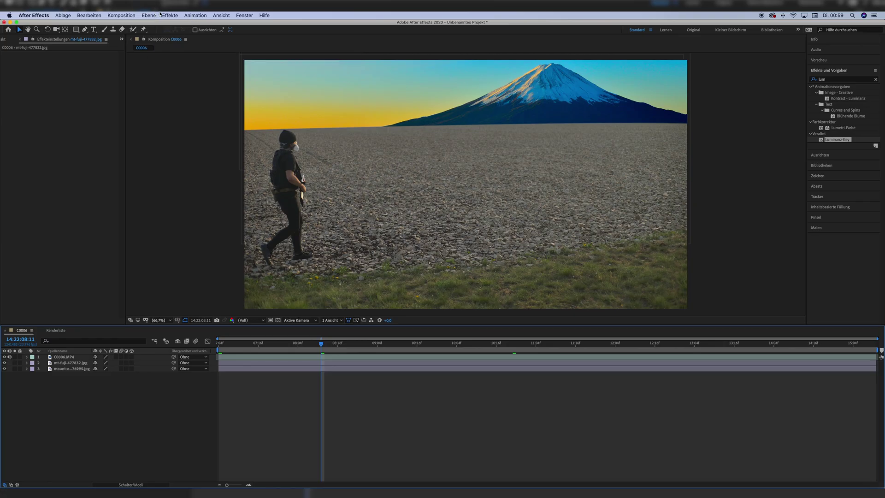
Step: Add an adjustment layer above all layers and mask a narrow band on it along the horizon with the Pen tool
left_click(150, 16)
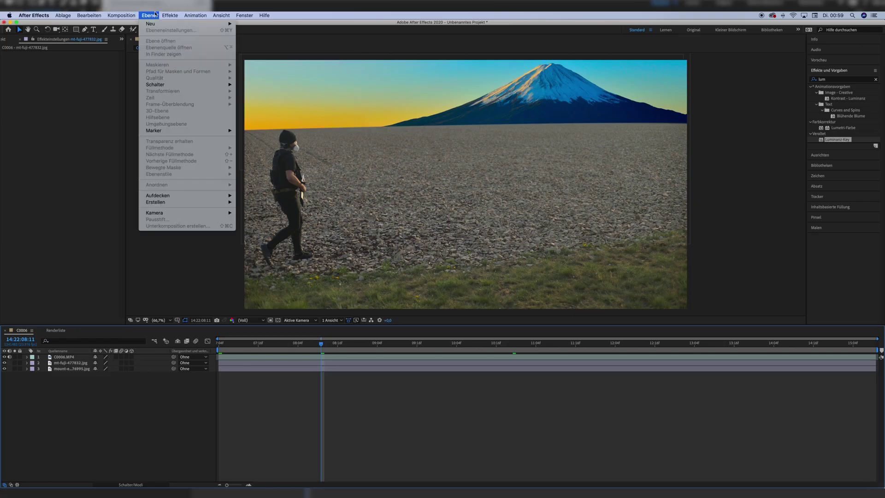
mouse_move(232, 22)
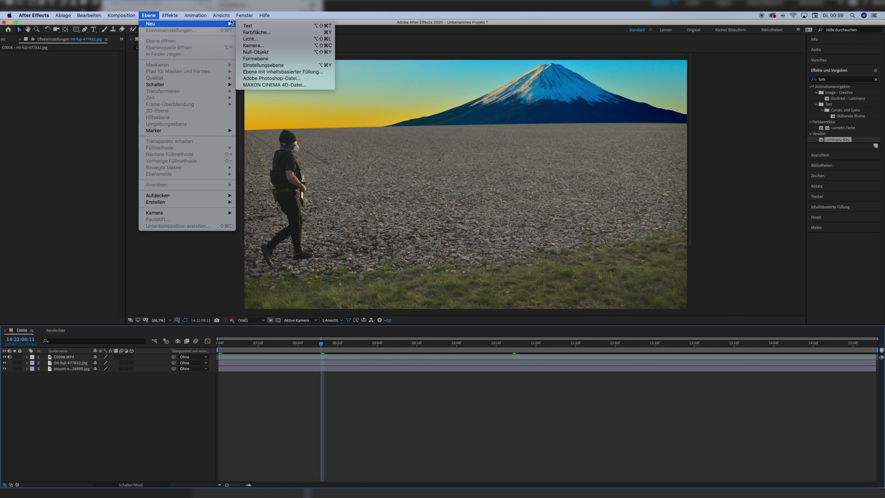
left_click(265, 66)
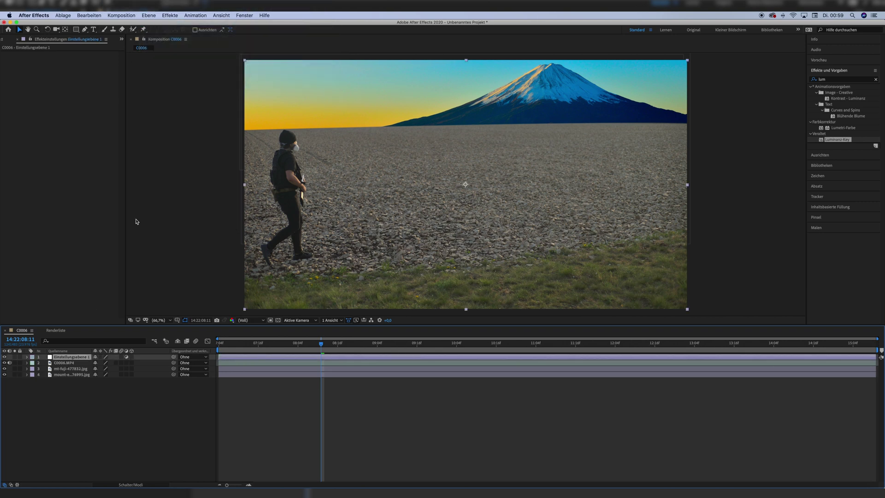
left_click(85, 29)
left_click(234, 119)
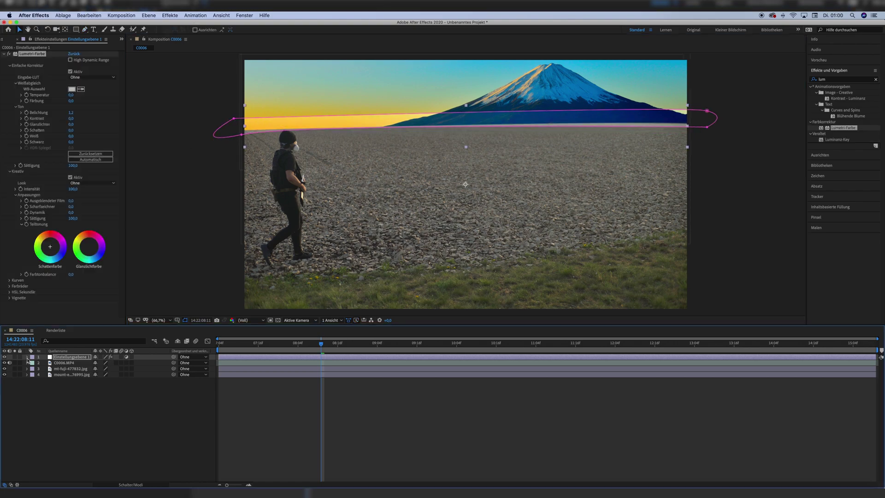
Step: Set the feather of the adjustment layer's Maske 1 to 164 pixels
left_click(26, 356)
left_click(48, 309)
left_click(57, 318)
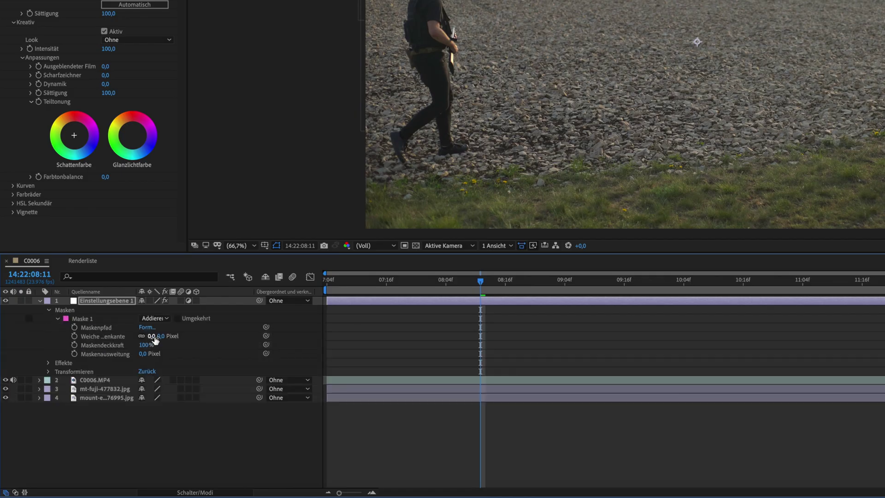
left_click_drag(197, 338, 216, 338)
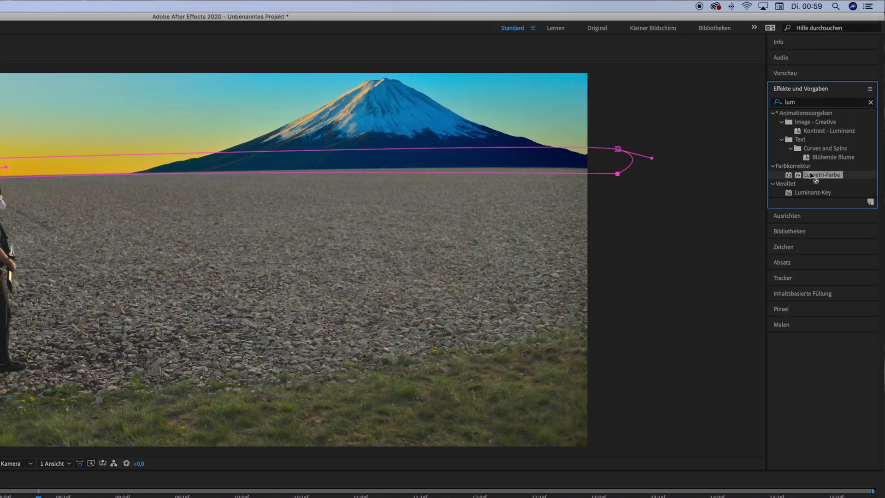
Step: Apply Lumetri-Farbe to the adjustment layer and grade the horizon band with exposure 1.2, highlights 48, shadows 119 and tint -7
left_click_drag(834, 127, 460, 183)
left_click_drag(242, 258, 203, 154)
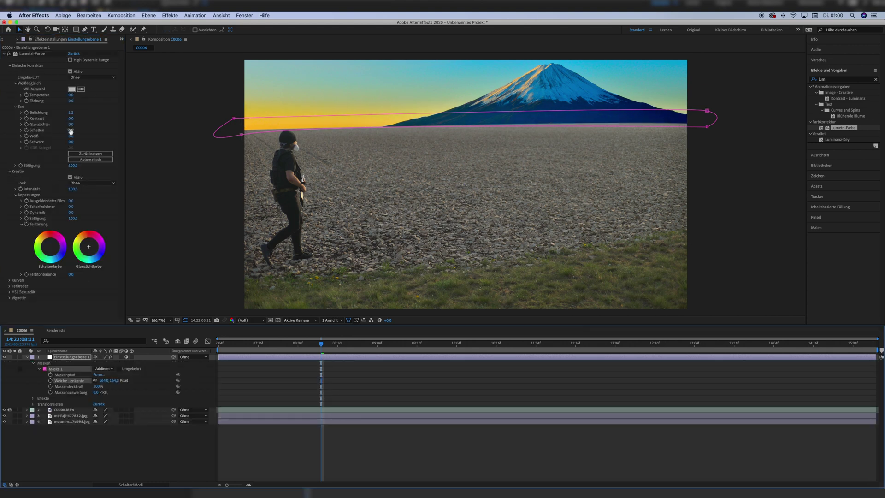
left_click_drag(70, 124, 156, 153)
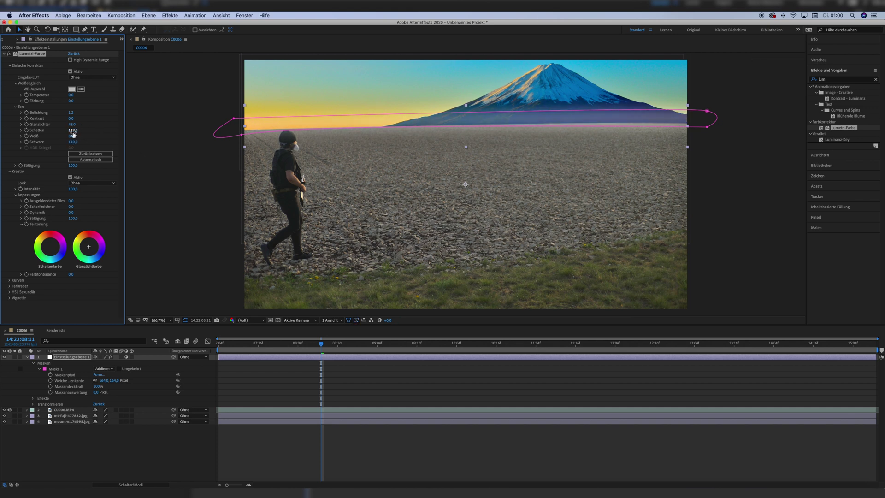
left_click_drag(74, 135, 130, 144)
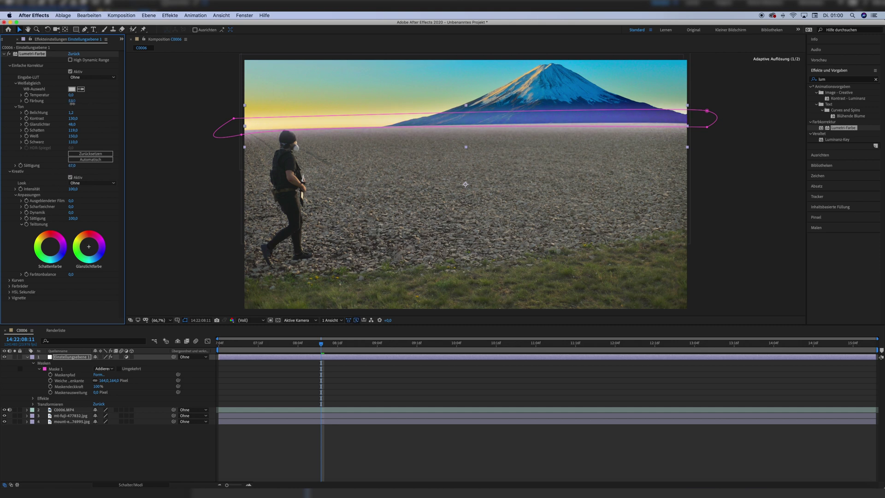
left_click_drag(14, 125, 63, 125)
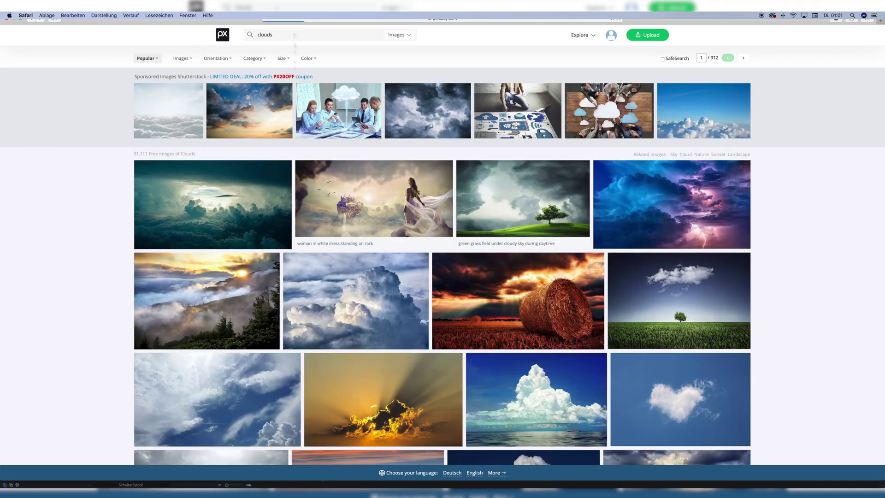
Step: Browse the Pixabay results for clouds in Safari and open the Mt Fuji Volcano photo in a new tab
scroll(294, 46, "down", 10)
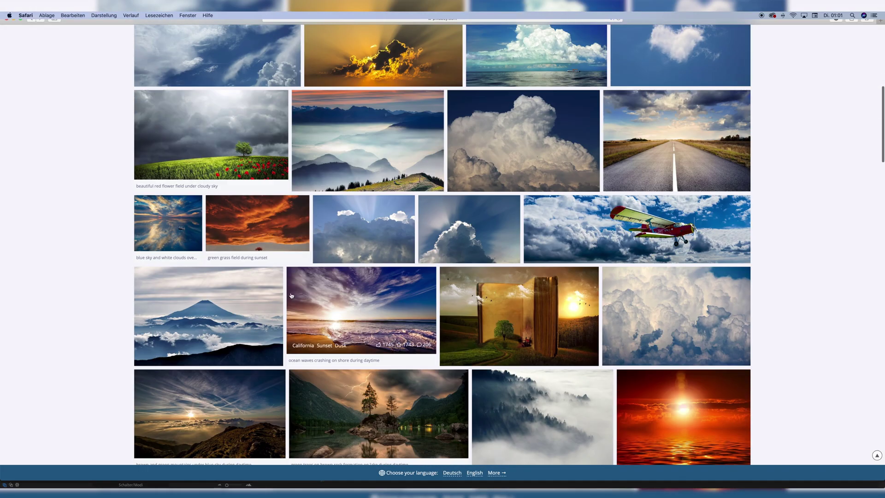
right_click(247, 304)
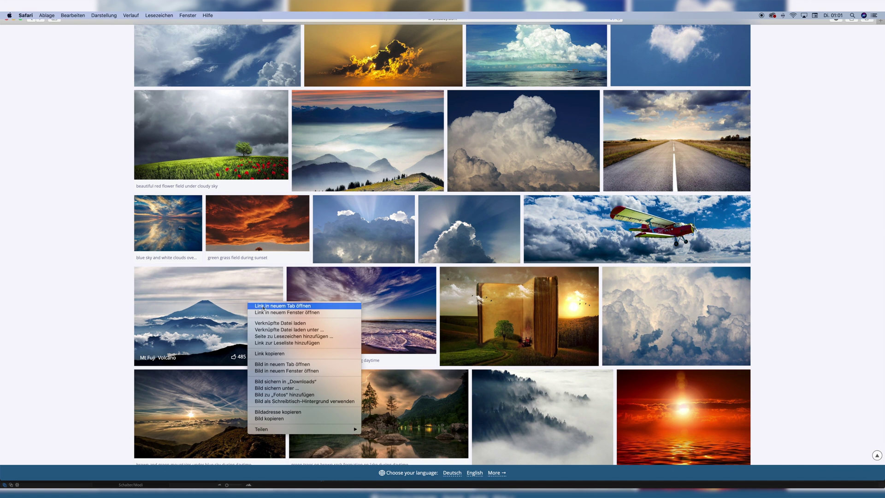
left_click(267, 305)
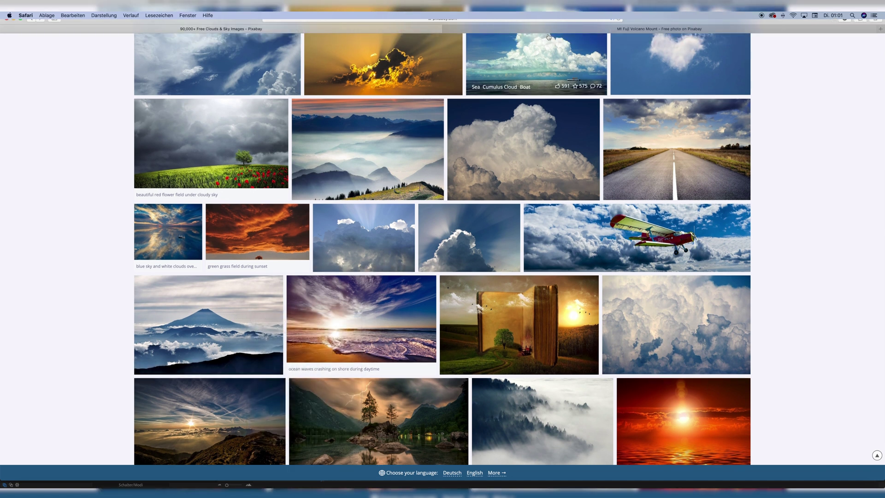
left_click(546, 29)
Step: Download the Mt Fuji Volcano photo as a 1920×1279 JPG and close its preview window
left_click(603, 179)
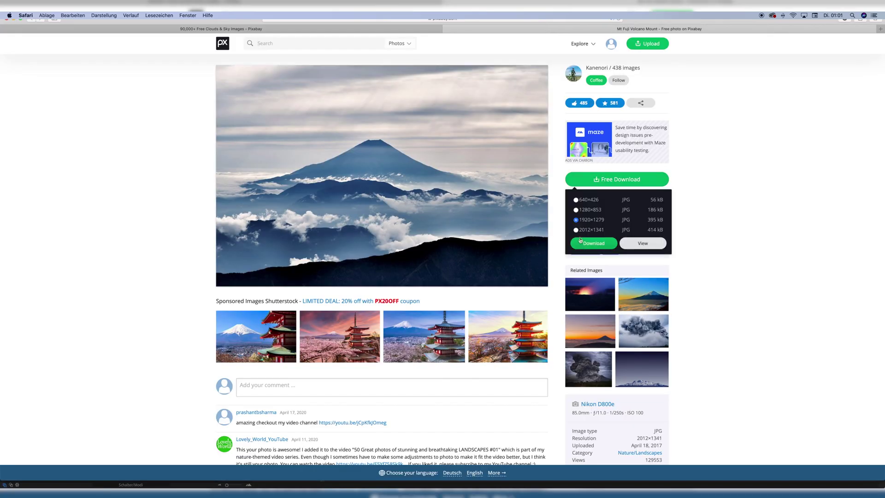
left_click(586, 242)
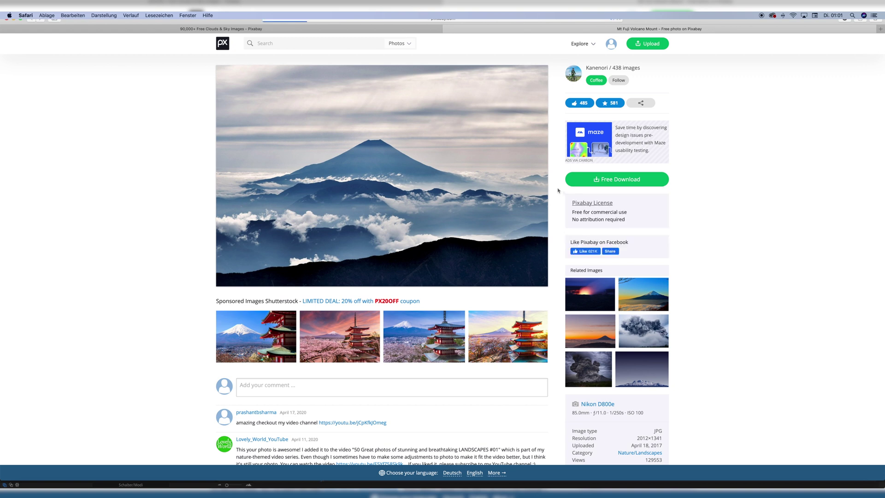
left_click(578, 183)
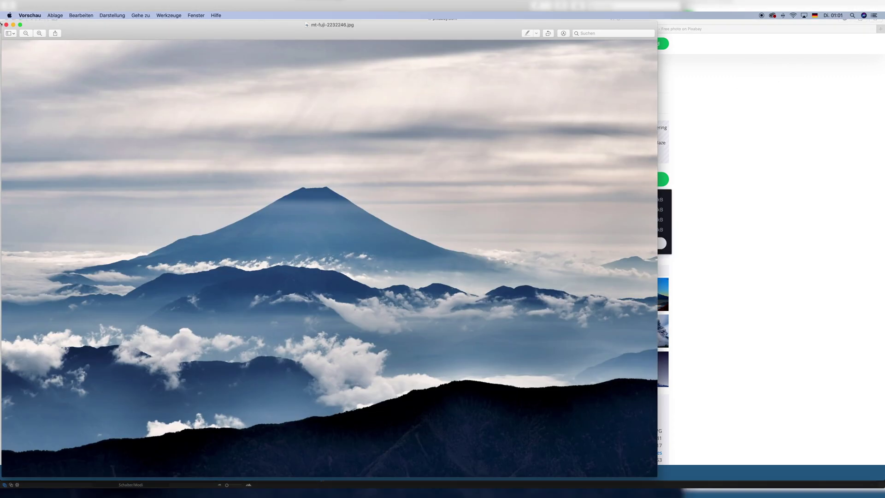
left_click(6, 25)
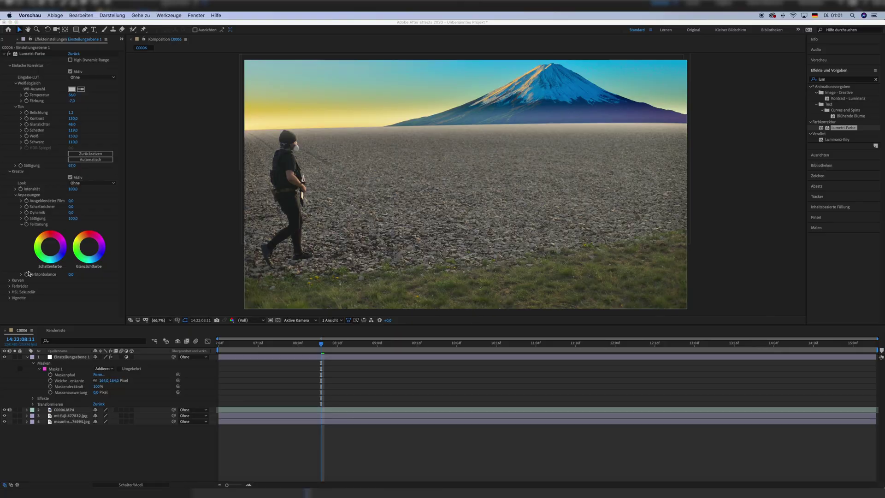
Step: Bring mt-fuji-2232246.jpg from Finder into the After Effects composition and place it directly beneath the C0006.MP4 layer
left_click(19, 481)
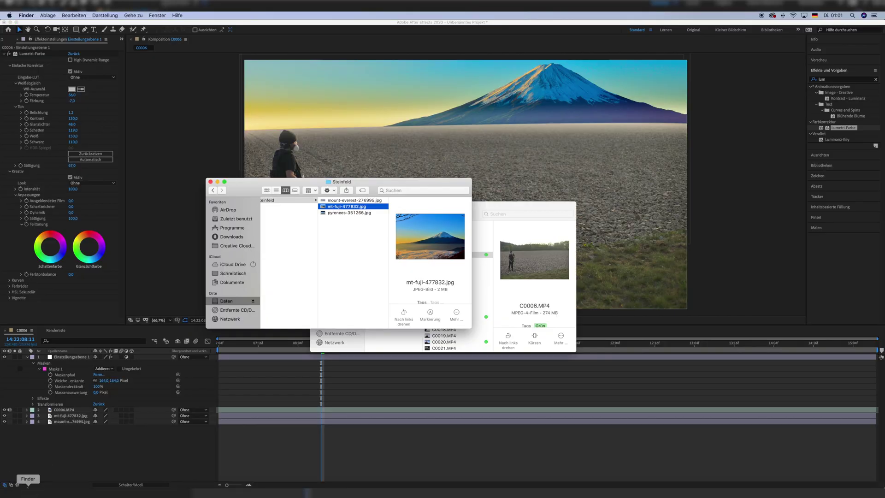
right_click(27, 485)
left_click(43, 429)
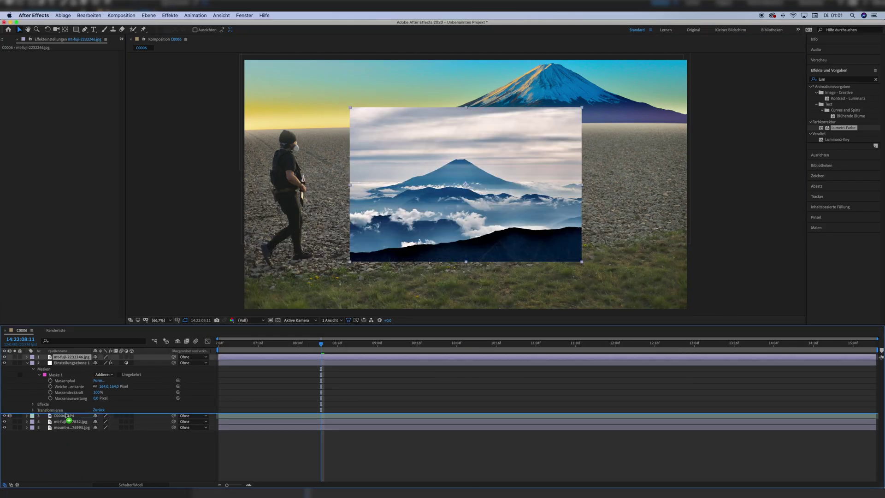
left_click_drag(66, 415, 65, 416)
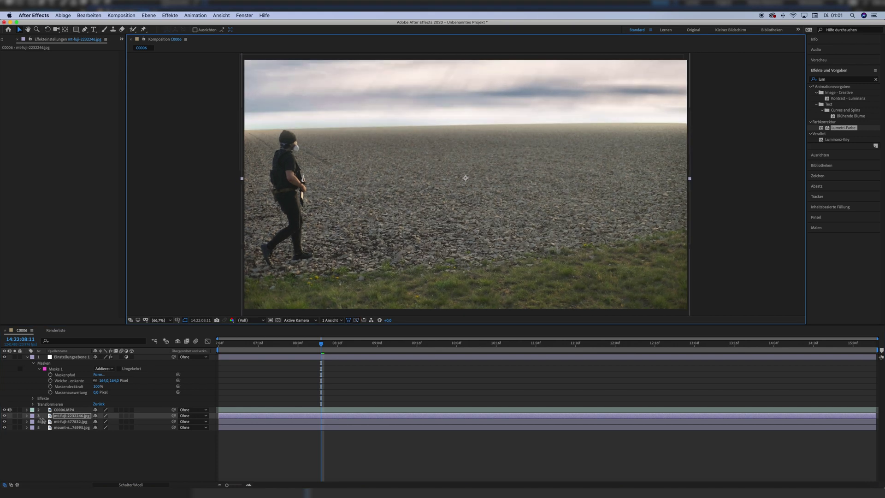
Step: Lower the opacity of the mt-fuji-2232246.jpg layer to about 73% to blend its clouds over the mountain
left_click(27, 416)
left_click(33, 423)
mouse_move(97, 450)
left_mouse_down()
mouse_move(110, 450)
mouse_move(87, 451)
left_mouse_up()
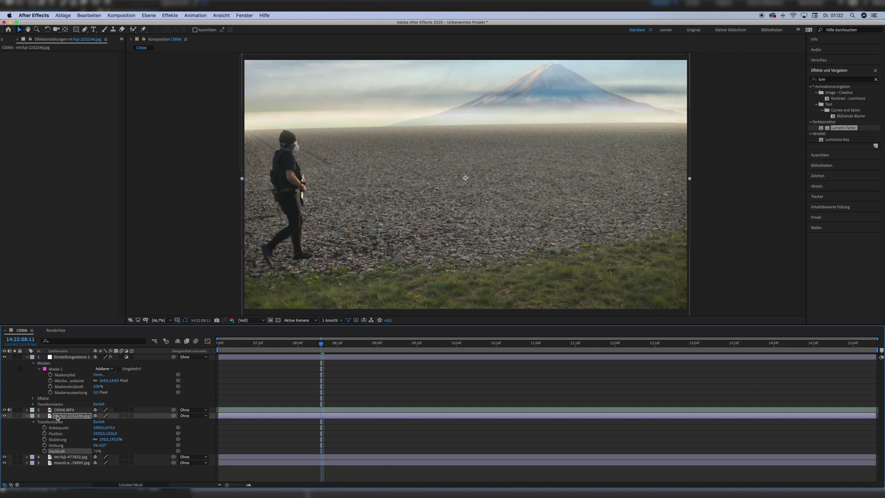
Step: Hide the adjustment layer, move mt-fuji-2232246.jpg to the top of the stack, and draw a closed Pen mask around its sky down to the horizon
left_click(5, 356)
left_click_drag(63, 416, 58, 356)
left_click(84, 29)
left_click(230, 139)
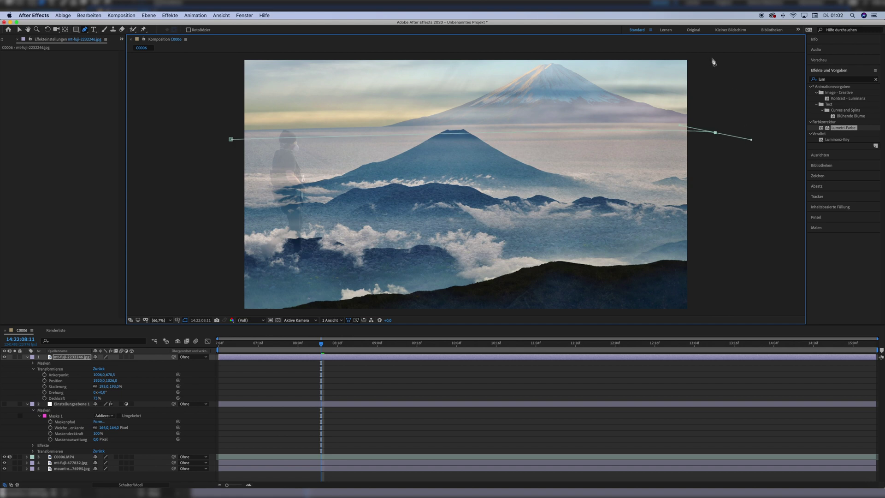
left_click(230, 140)
Step: Feather the mask on mt-fuji-2232246.jpg to about 99 pixels and bend its lower edge up above the horizon
left_click(33, 362)
left_click(40, 369)
left_click_drag(101, 381, 154, 382)
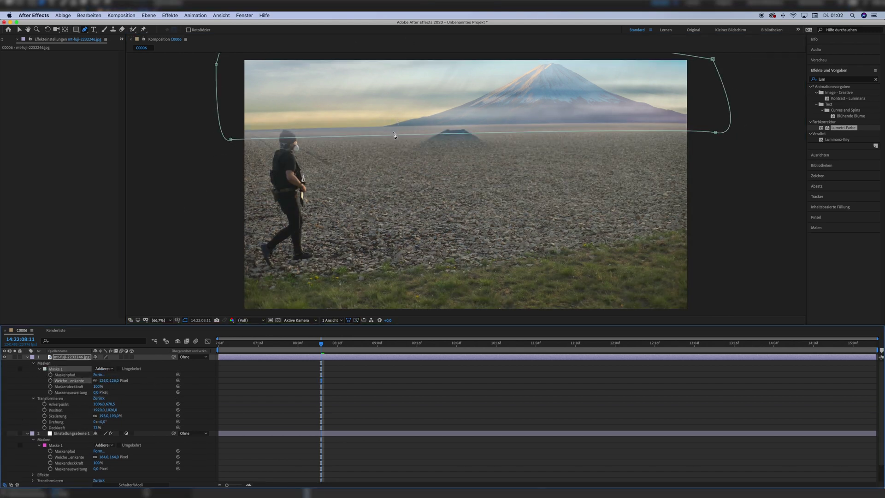
mouse_move(103, 380)
left_mouse_down()
mouse_move(72, 381)
mouse_move(102, 380)
left_mouse_up()
left_click_drag(455, 130, 456, 124)
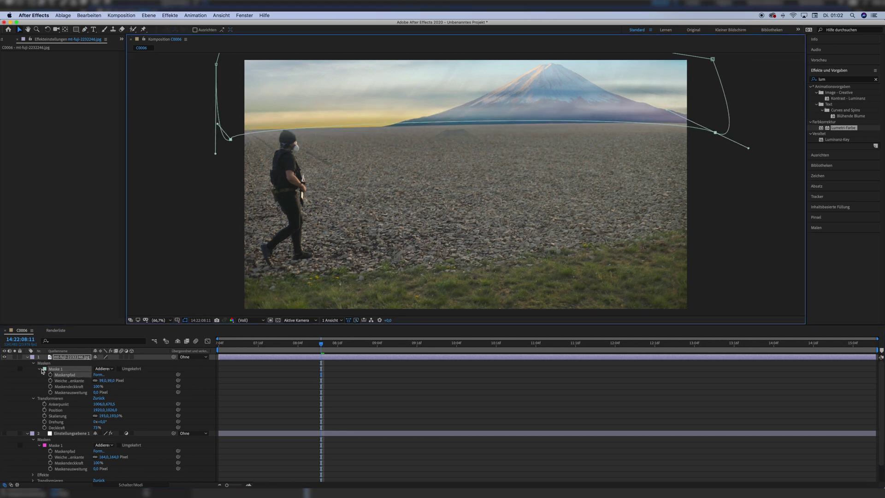
Step: Show the adjustment layer again, move mt-fuji-2232246.jpg back directly beneath C0006.MP4, and scrub to an earlier frame
left_click(27, 357)
left_click(5, 362)
left_click_drag(69, 357, 57, 420)
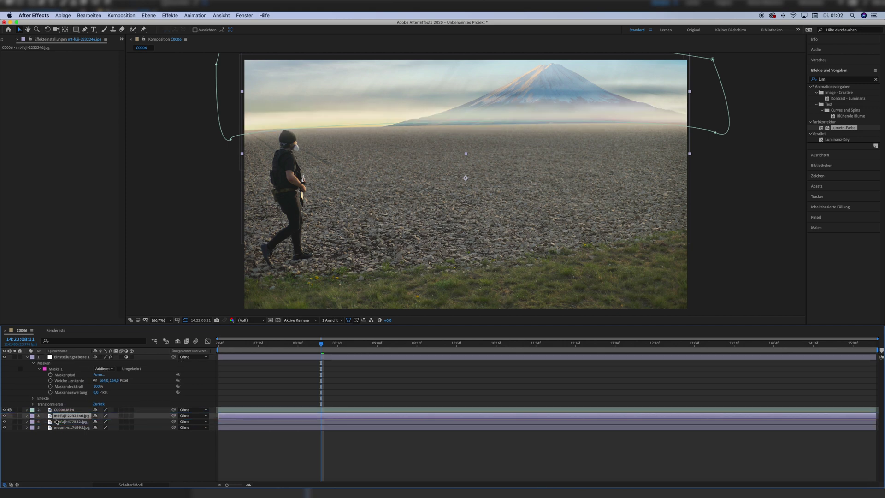
left_click_drag(73, 363, 67, 357)
left_click_drag(68, 357, 67, 416)
left_click(75, 445)
left_click_drag(321, 345, 262, 345)
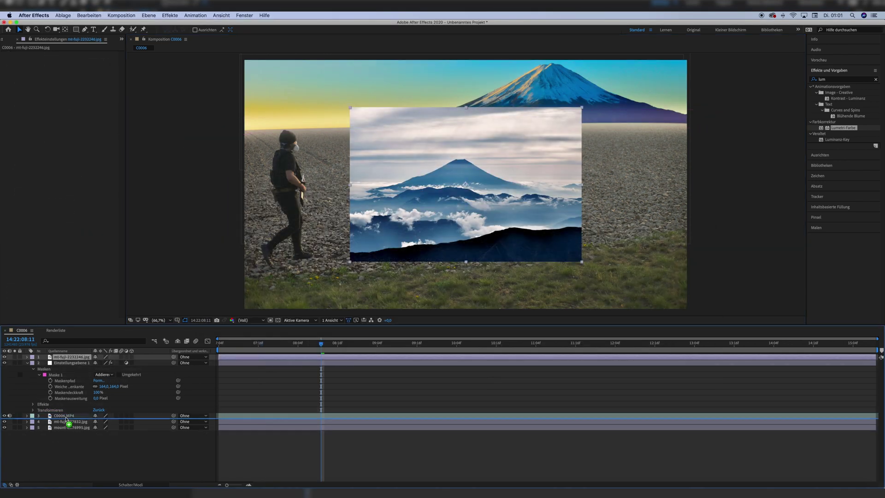
Step: Place the unscaled mt-fuji-2232246.jpg beneath C0006.MP4, enlarge it to the frame's width, and position it behind the field
left_click_drag(65, 418, 66, 418)
left_click_drag(350, 184, 242, 185)
mouse_move(493, 183)
left_mouse_down()
mouse_move(486, 112)
mouse_move(485, 177)
left_mouse_up()
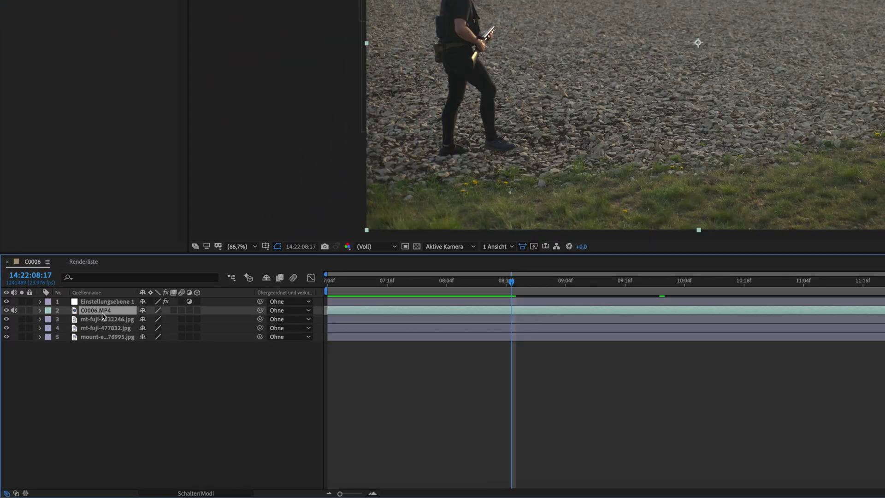
Step: Duplicate the C0006.MP4 layer and remove the masks from the upper copy
key("ctrl+d")
left_click(12, 335)
left_click(34, 335)
left_click(59, 343)
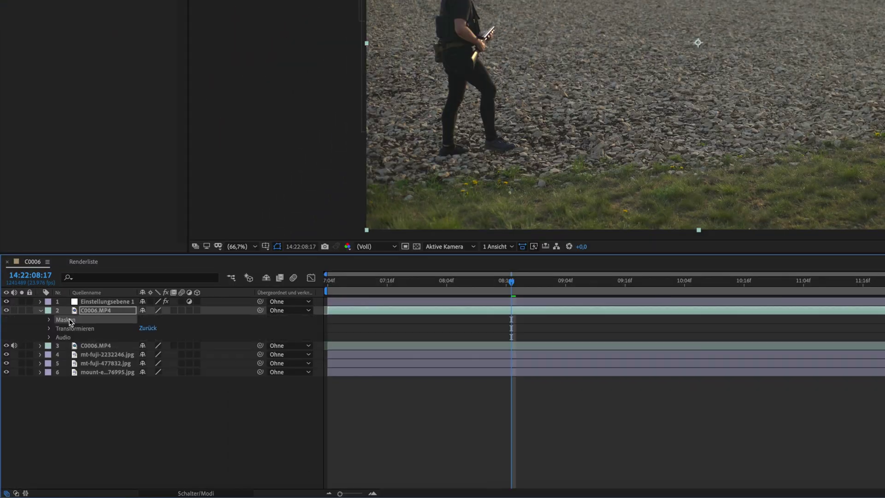
Step: Apply the Color-Key effect to the C0006.MP4 copy with a tolerance of about 46 and an edge feather of 50
left_click(807, 101)
type("key")
double_click(809, 228)
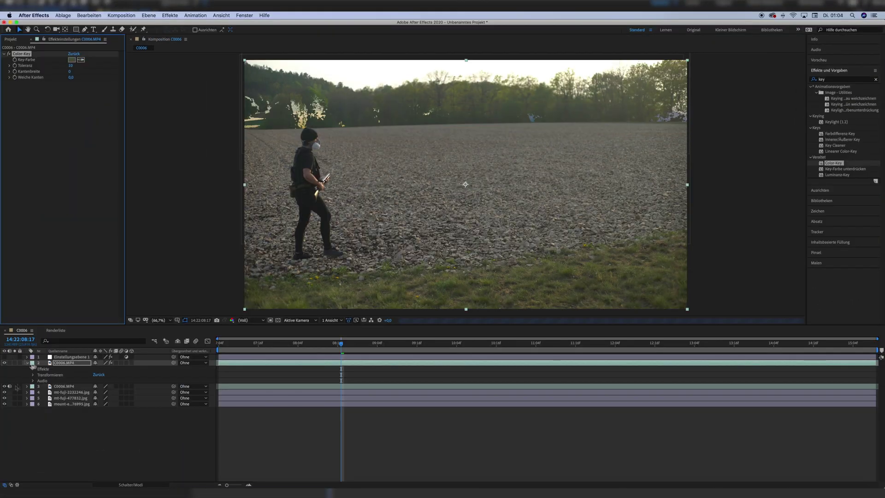
left_click_drag(70, 65, 110, 65)
left_click(69, 72)
key("Tab")
type("50")
key("Return")
Step: Draw a closed Pen mask around the sky area of the keyed C0006.MP4 copy, following the horizon
left_click(85, 29)
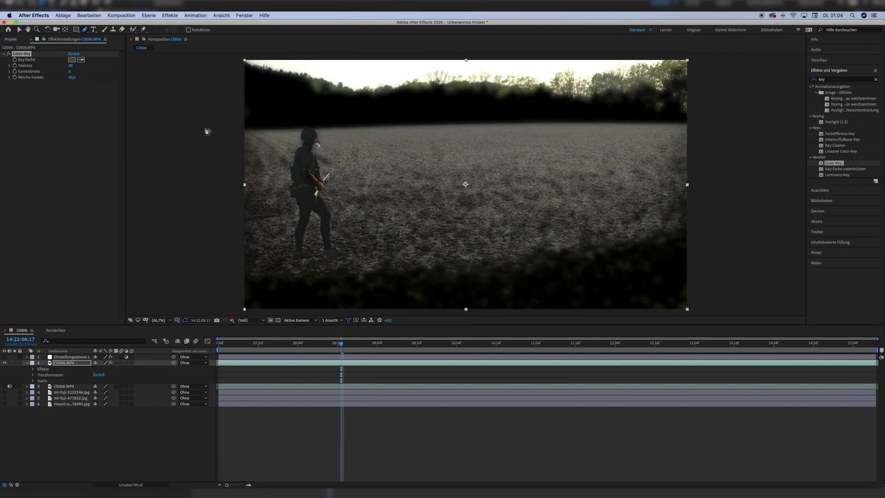
left_click(218, 125)
left_click_drag(711, 116, 736, 124)
left_click_drag(220, 134, 220, 134)
left_click(218, 125)
Step: Invert the new mask on the C0006.MP4 copy, feather it to about 56 pixels, and pull its upper corner outside the frame
left_click(33, 369)
left_click(119, 375)
left_click(39, 374)
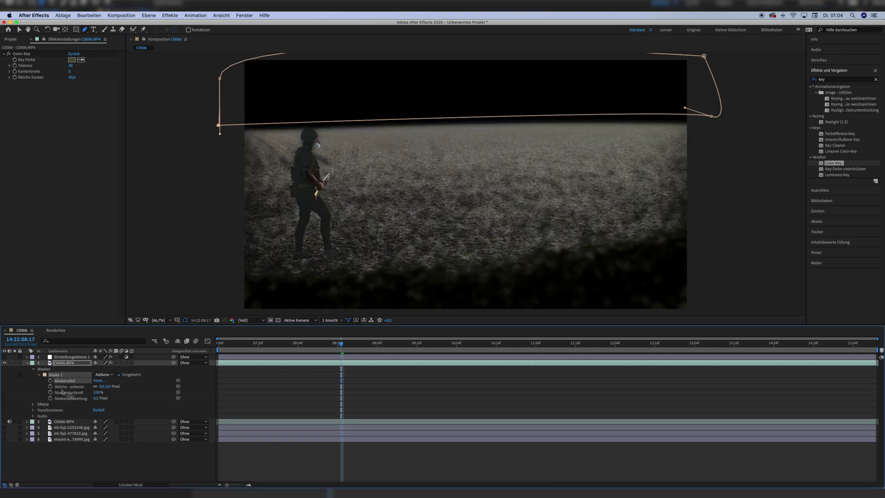
left_click_drag(141, 387, 121, 386)
left_click_drag(220, 79, 203, 49)
Step: Make the original C0006.MP4, both Mt Fuji layers and the adjustment layer visible, and preview the composite from 14:22:09:23
left_click(27, 363)
left_click(5, 369)
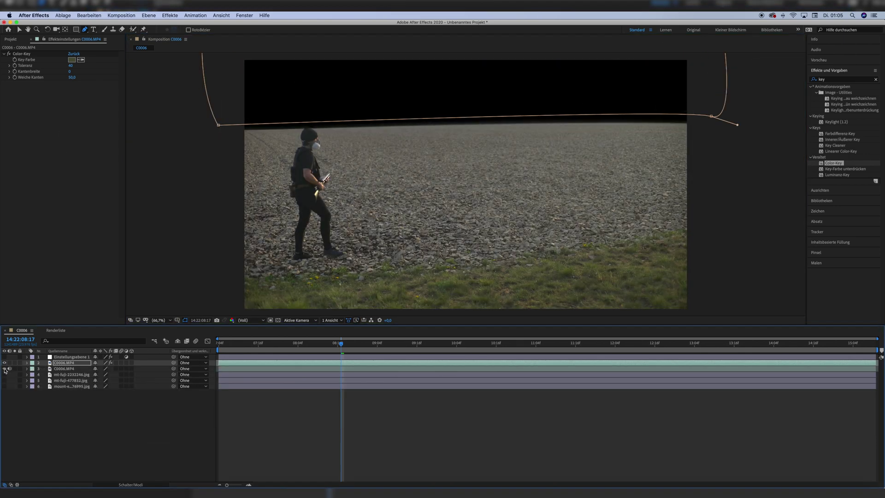
left_click(5, 374)
left_click(4, 380)
left_click(4, 356)
left_click_drag(341, 344, 440, 344)
key("space")
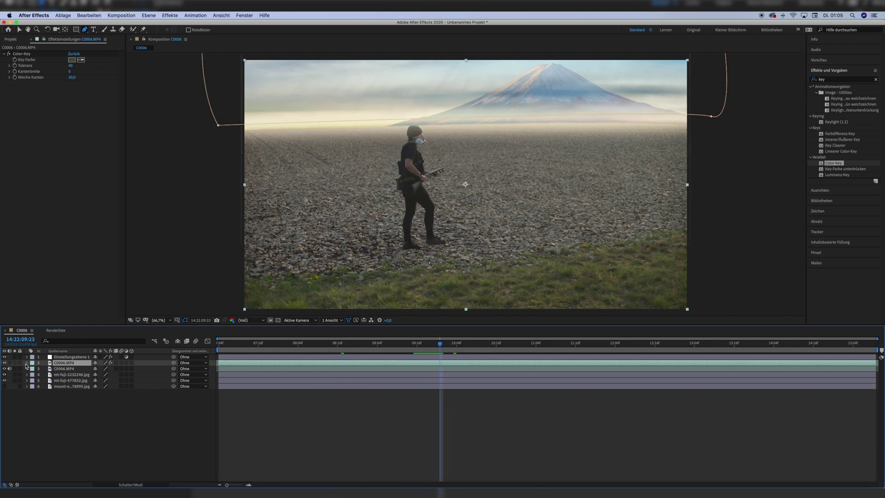
Step: Readjust the Color-Key tolerance on the C0006.MP4 copy and play back the result
left_click(27, 363)
mouse_move(71, 66)
left_mouse_down()
mouse_move(82, 70)
mouse_move(73, 68)
left_mouse_up()
left_click(71, 66)
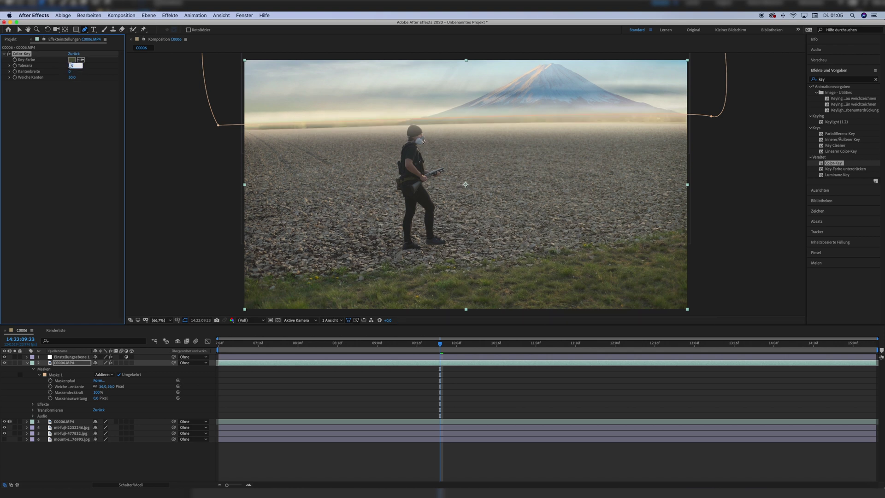
key("Return")
key("space")
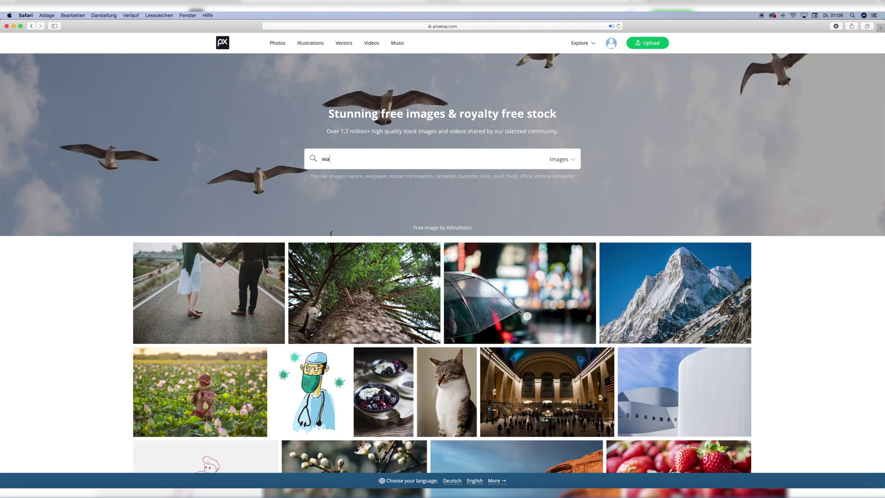
Step: In Safari, search Pixabay for wald and for baumreihe, and open a photo of a row of trees
key("Return")
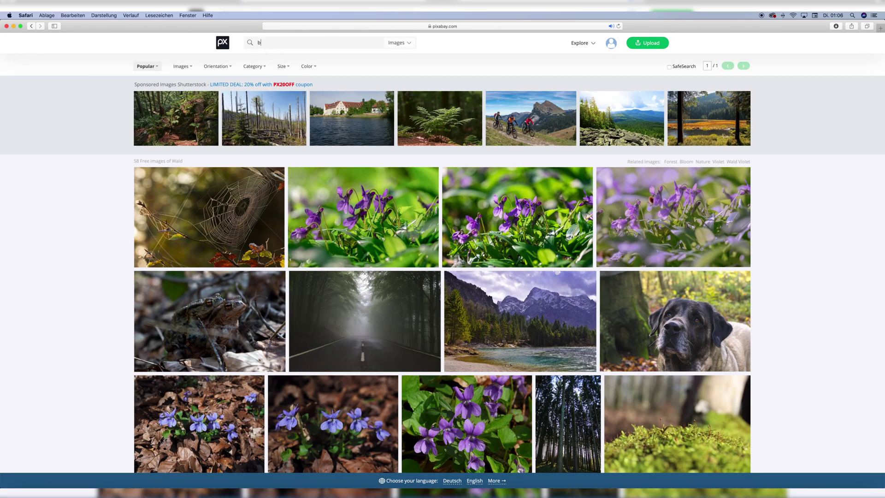
type("baumreihe")
key("Return")
left_click(617, 178)
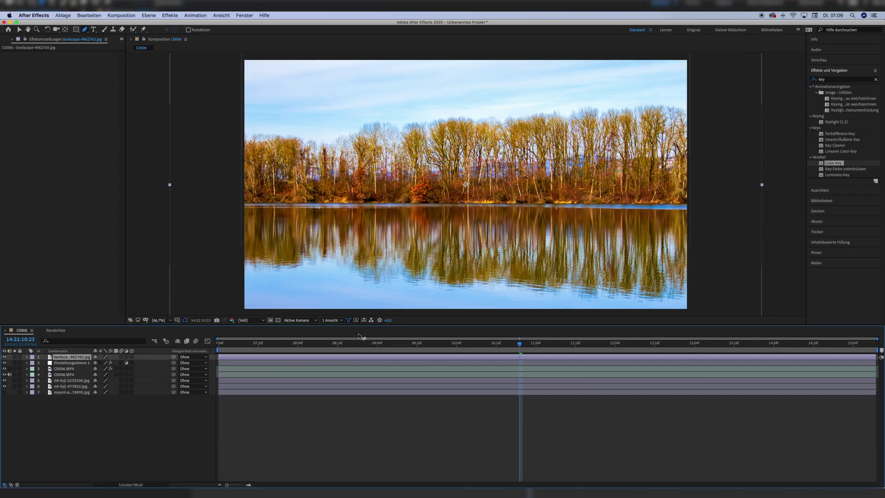
Step: Shrink landscape-4962765.jpg to the frame's width and key out its sky with Luminanz-Key: Hellere auskeyen, threshold about 148, tolerance 142, edge feather 3.2
left_click_drag(170, 184, 246, 193)
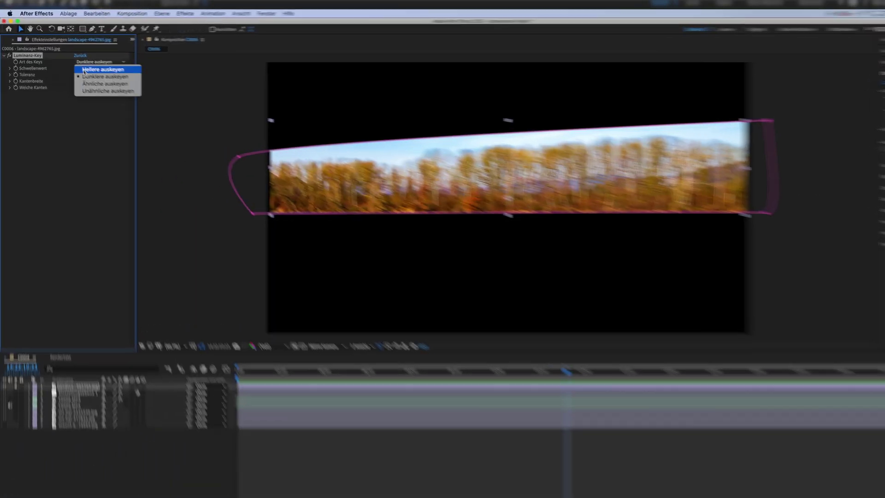
left_click(85, 71)
left_click_drag(77, 68, 134, 75)
left_click_drag(78, 68, 110, 82)
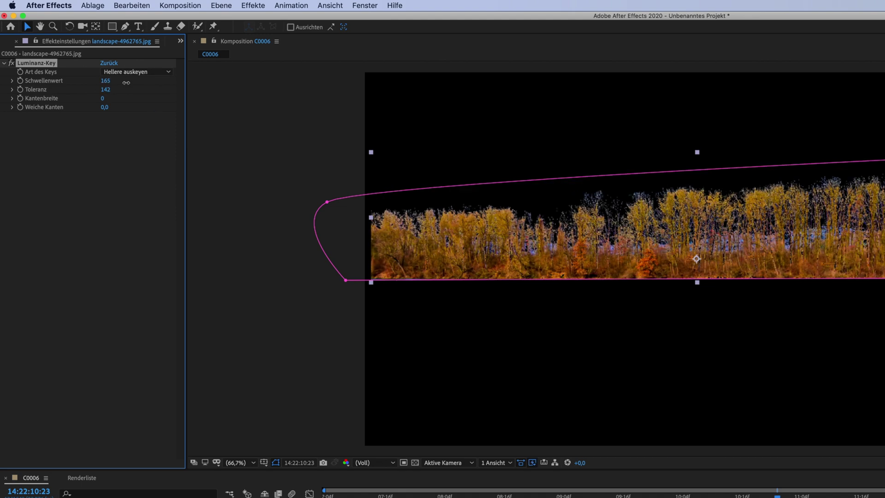
mouse_move(103, 99)
left_mouse_down()
mouse_move(118, 100)
mouse_move(103, 99)
left_mouse_up()
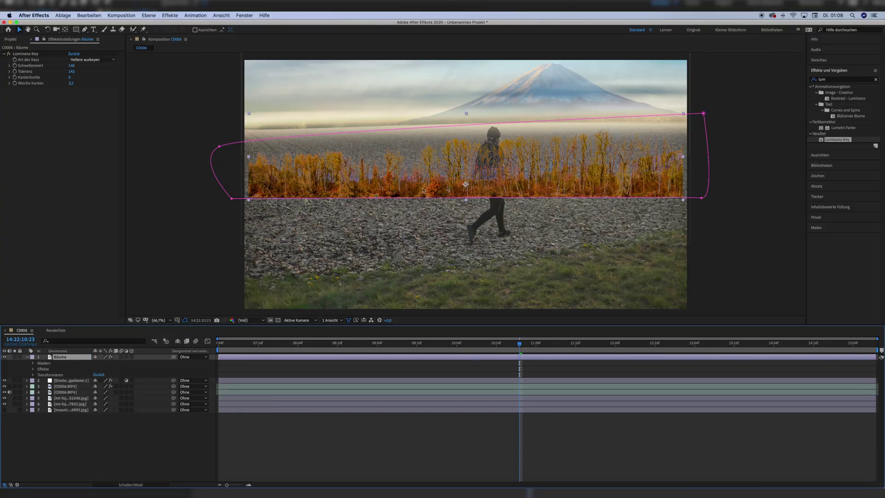
Step: Shrink the Bäume layer to a small tree row at the left end of the horizon and move it directly beneath the C0006.MP4 layers
left_click_drag(684, 157, 365, 119)
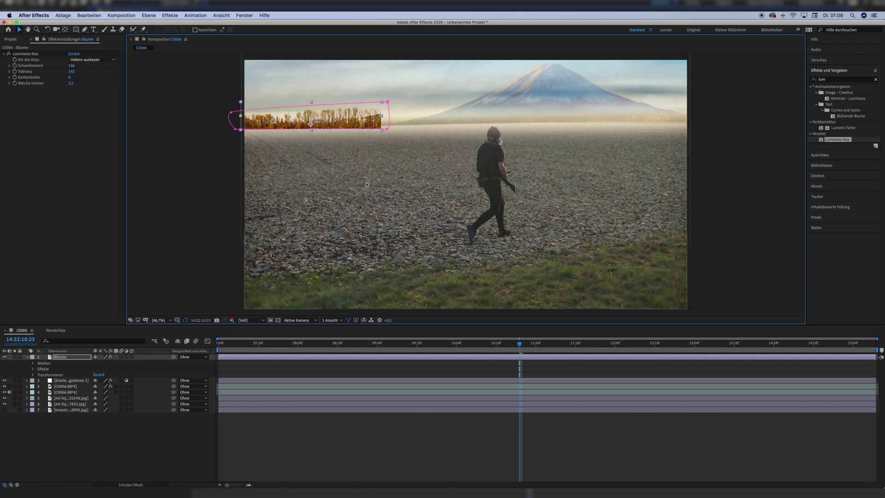
left_click_drag(346, 119, 312, 125)
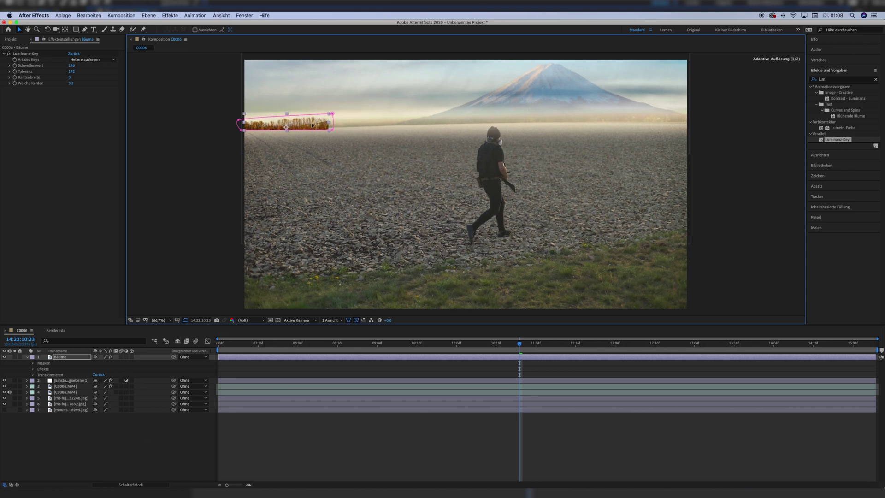
left_click(65, 358)
left_click_drag(63, 399, 61, 400)
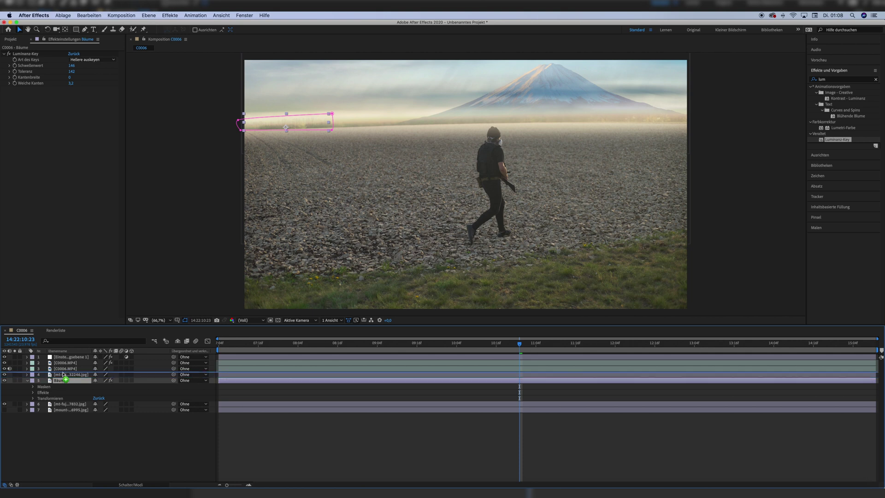
left_click_drag(63, 374, 64, 374)
Step: Apply Gaußscher Weichzeichner (veraltet) to the Bäume layer with a strength of about 7.2 and check the layer in solo
left_click(825, 80)
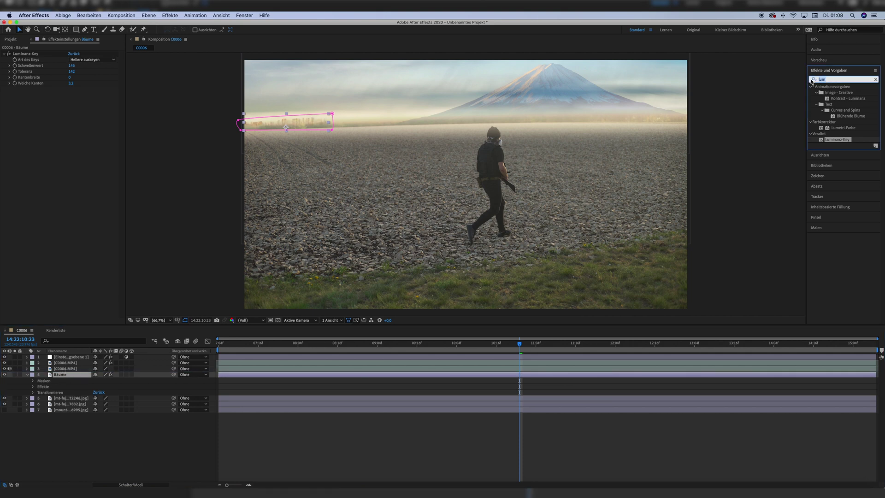
type("gau")
left_click_drag(297, 121, 198, 326)
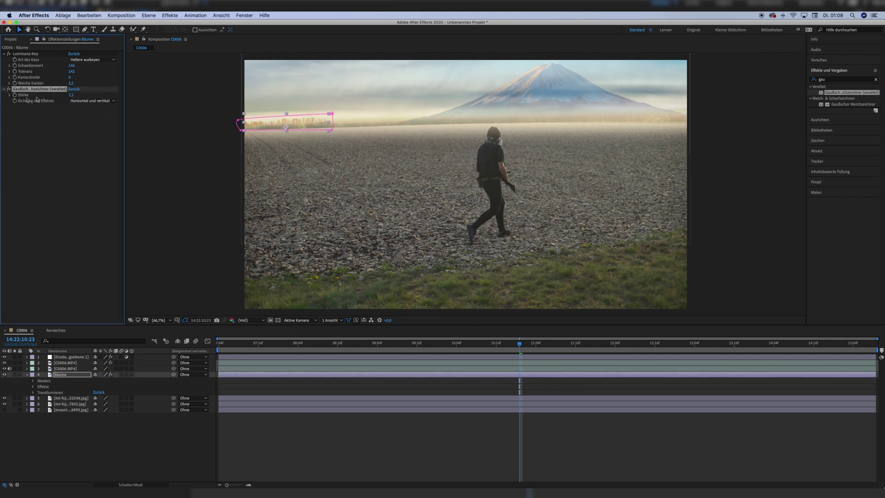
left_click(14, 374)
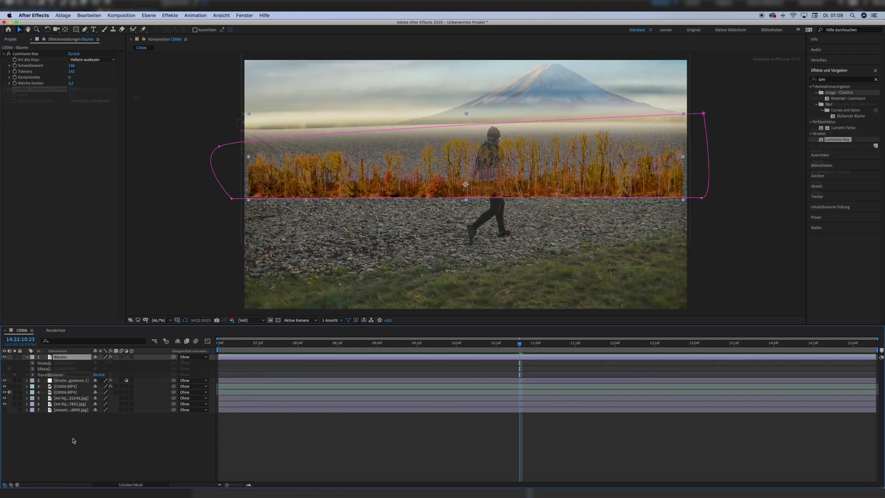
Step: Scale the full-width Bäume tree row down and set it on the horizon's left end
left_click_drag(683, 158, 365, 119)
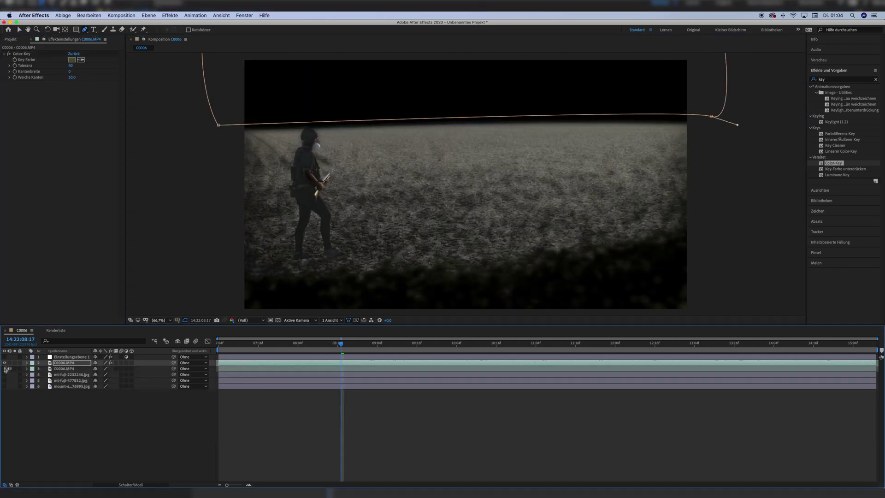
Step: Make the original C0006.MP4 layer and the background image layers below it visible
left_click_drag(5, 369, 5, 389)
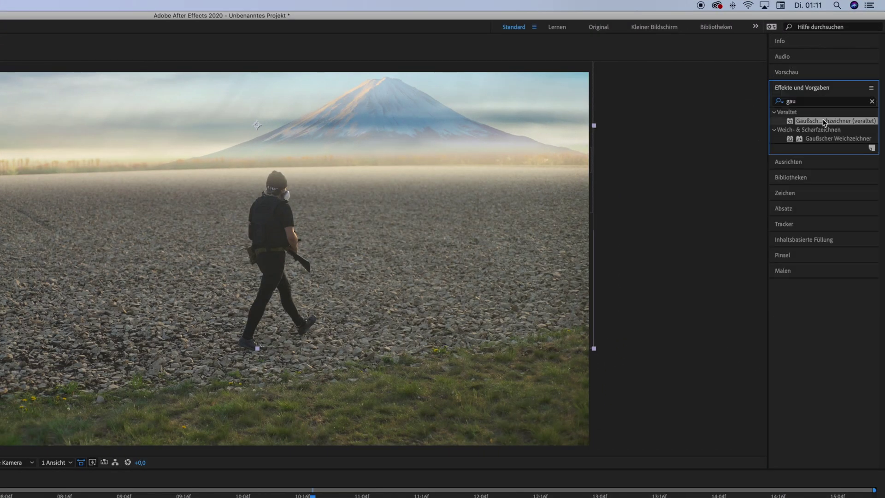
Step: Apply Gaußscher Weichzeichner (veraltet) to the mt-fuji-477832.jpg layer and raise its strength to soften the mountain
left_click_drag(824, 123, 0, 497)
mouse_move(82, 60)
left_mouse_down()
mouse_move(117, 62)
mouse_move(79, 64)
left_mouse_up()
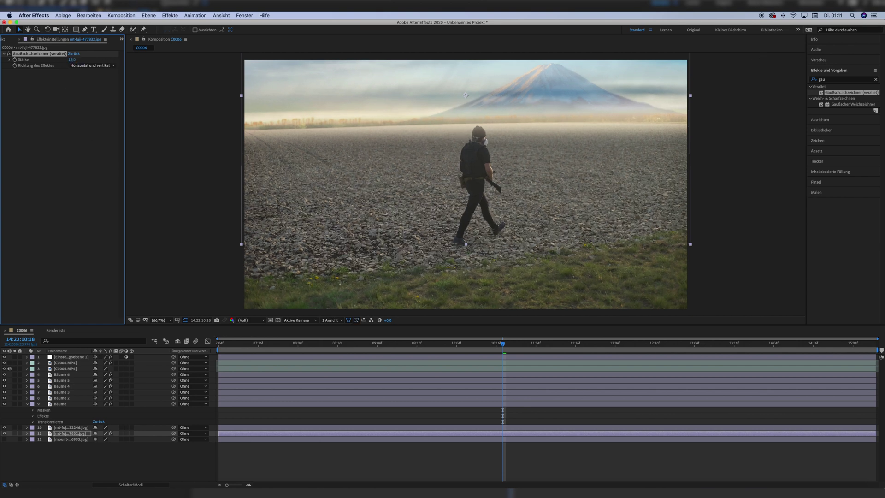